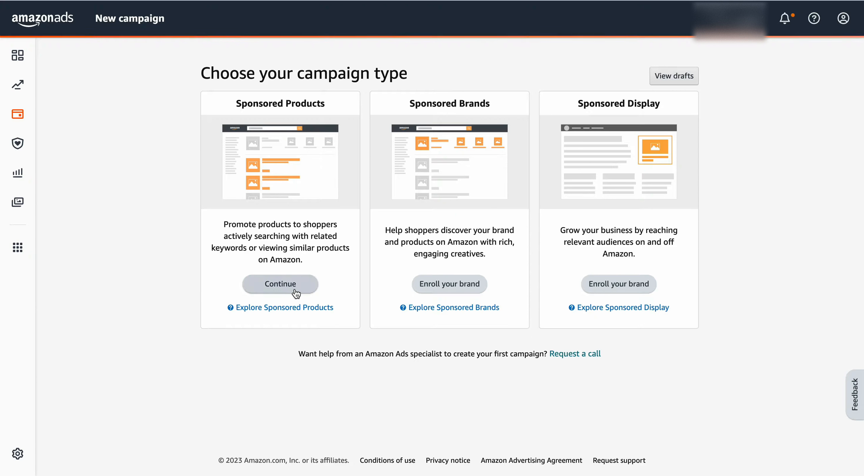
- Start a Sponsored Products campaign and name the ad group "BC - HIGH SEARCH TERMS - E"
click(299, 291)
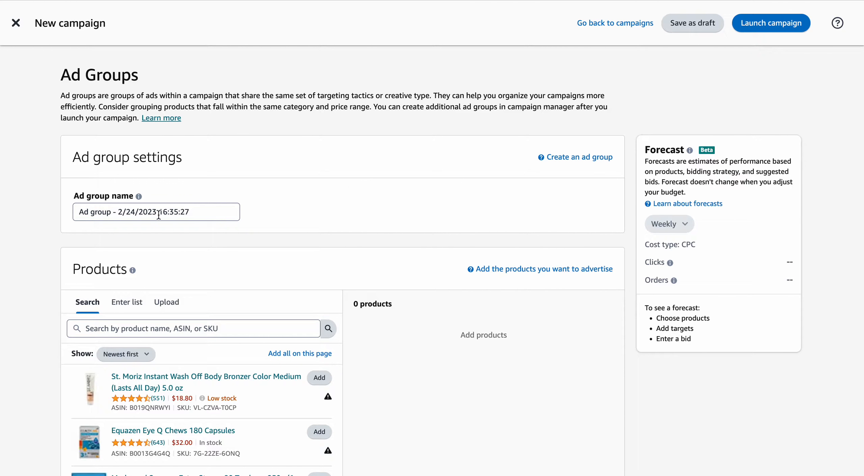
click(201, 215)
key(ctrl+a)
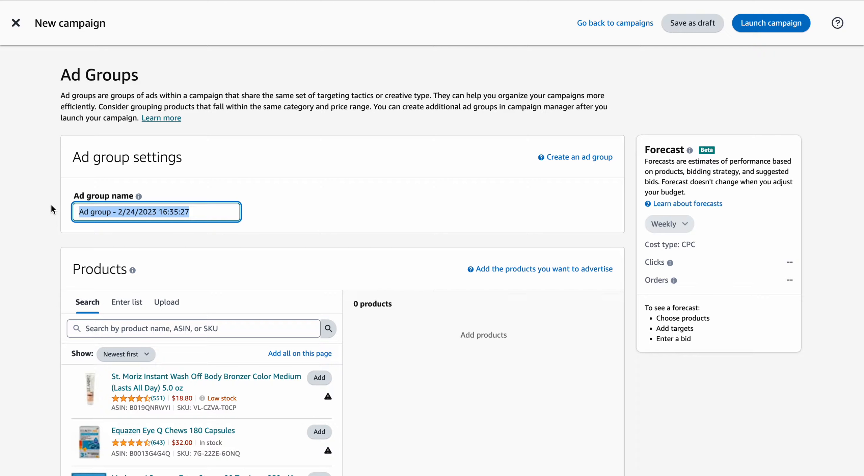
text(BC)
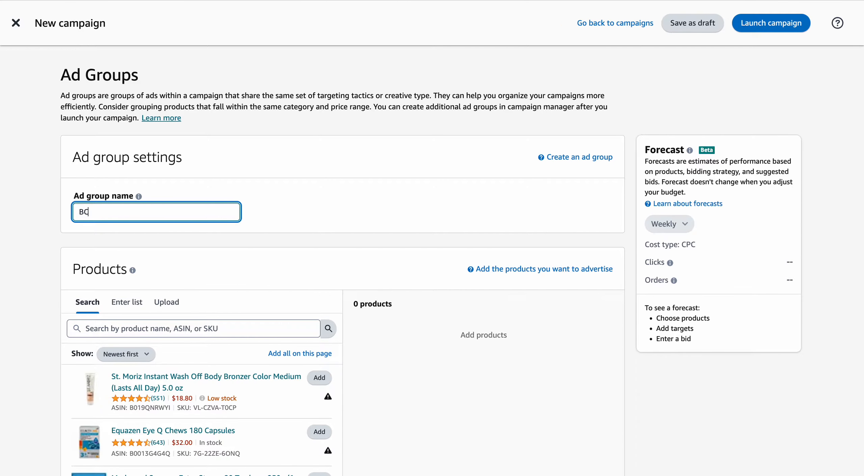
text( -)
text( AUTO)
text( main)
key(BackSpace)
key(BackSpace)
key(BackSpace)
key(BackSpace)
key(BackSpace)
key(BackSpace)
key(BackSpace)
key(BackSpace)
text(HIGH SEARCH TERMS)
text(- E)
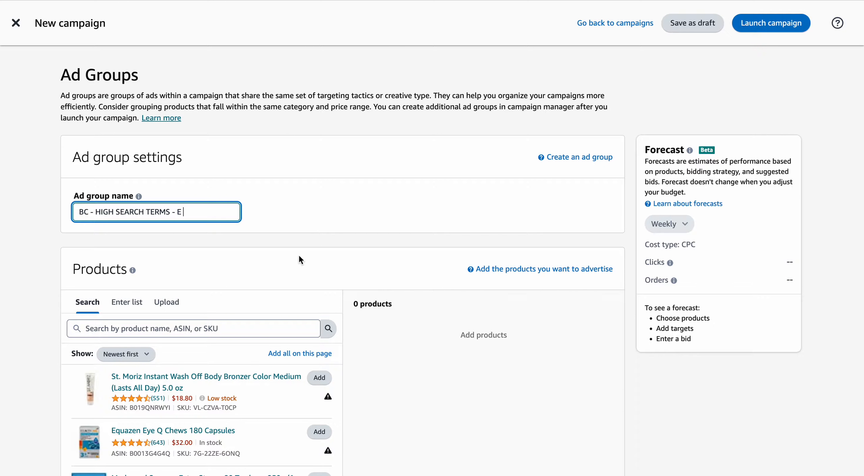
- Add the St. Moriz Instant Wash Off Body Bronzer Color Medium to the advertised products
scroll(299, 256, down, 1)
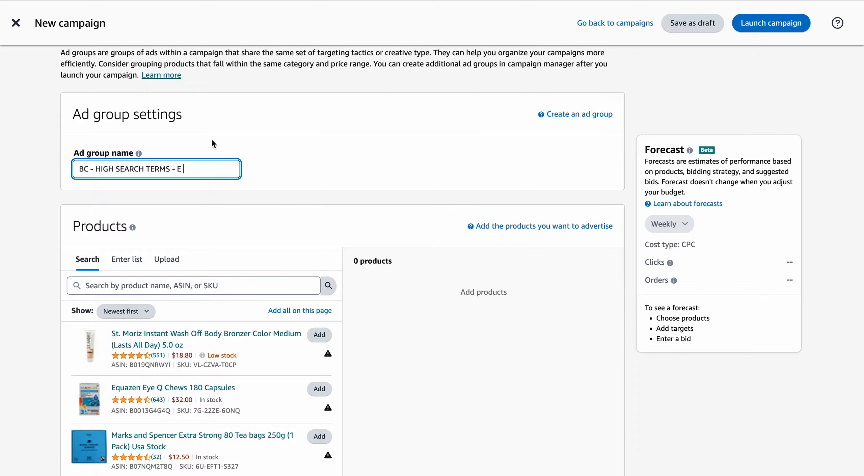
scroll(380, 226, down, 3)
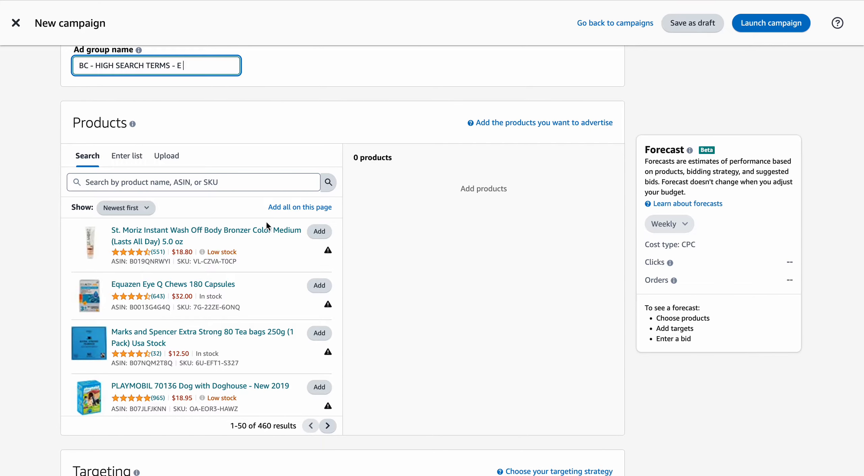
click(320, 231)
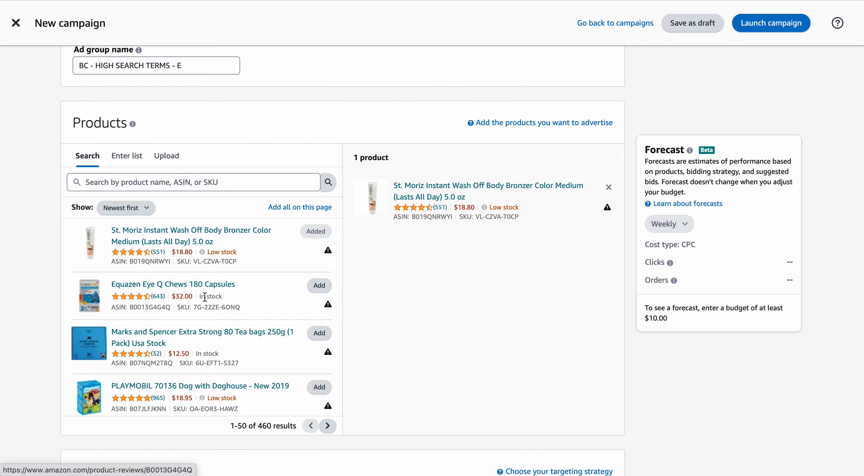
- Compare automatic and manual targeting for the ad group and choose manual targeting
scroll(407, 266, down, 9)
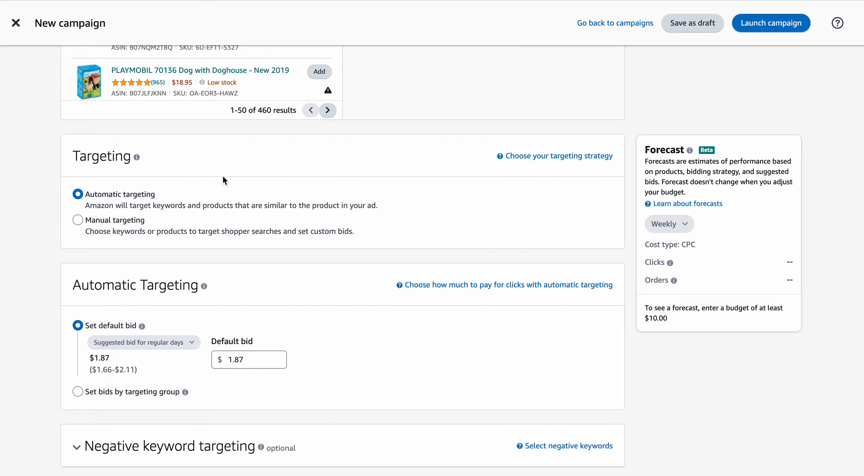
scroll(223, 176, down, 1)
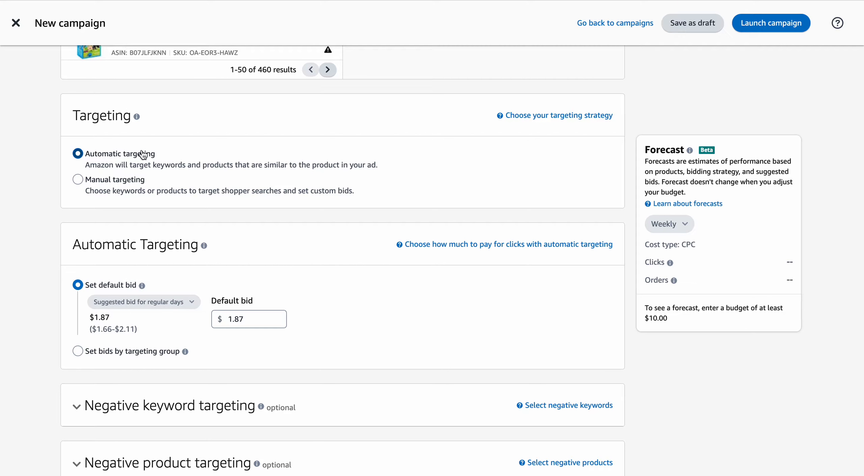
click(79, 179)
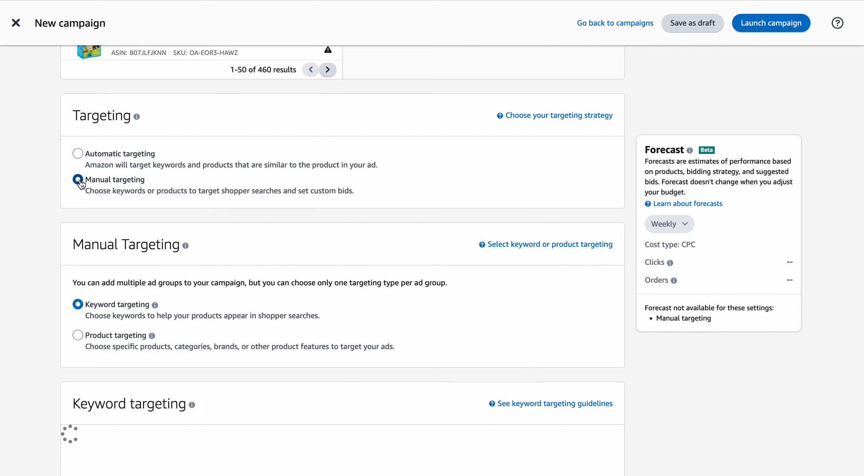
click(78, 154)
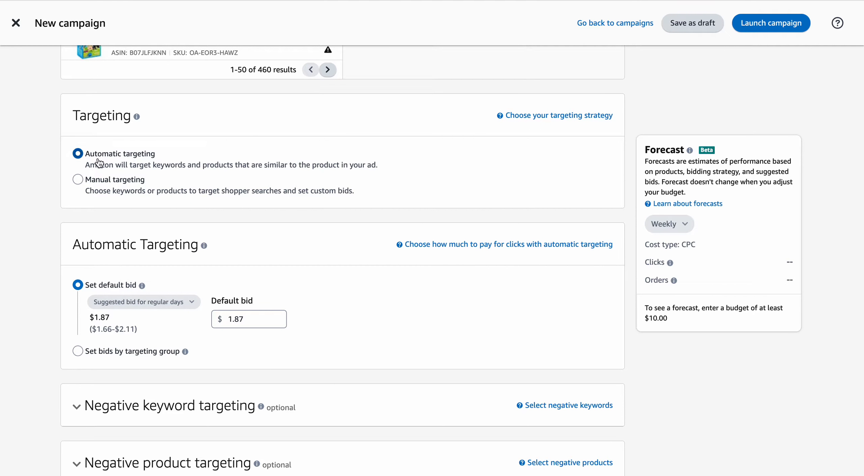
click(78, 180)
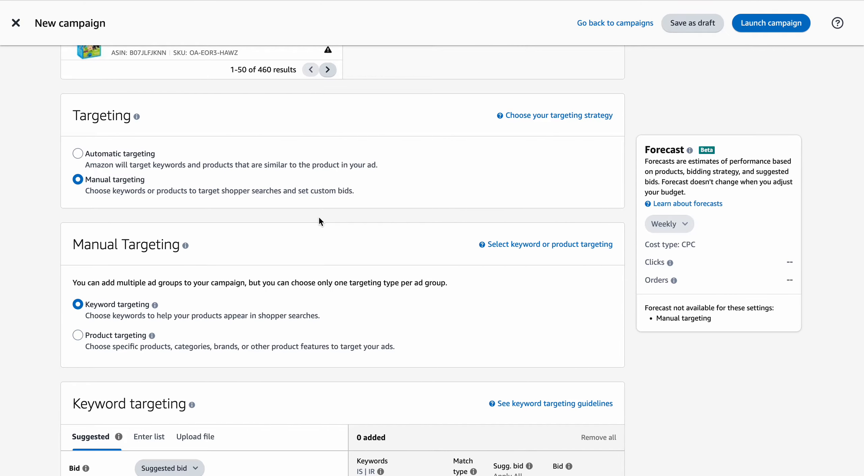
- Try product targeting as the manual targeting type, and return to keyword targeting
scroll(319, 217, down, 3)
scroll(319, 216, down, 1)
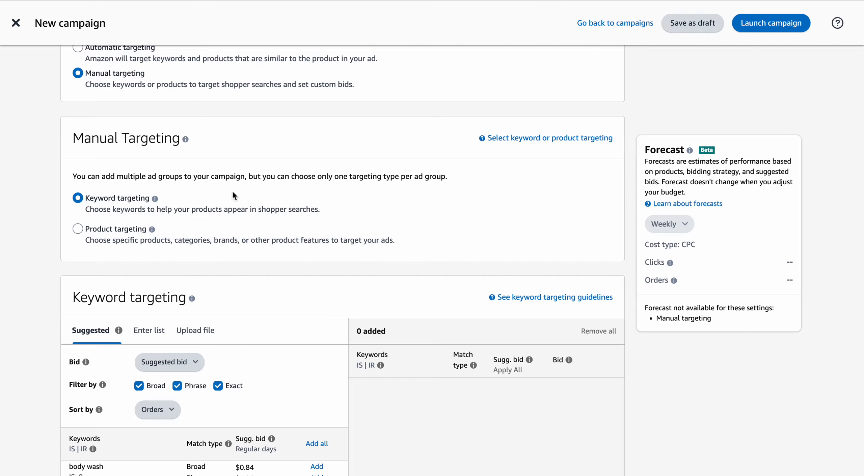
click(77, 229)
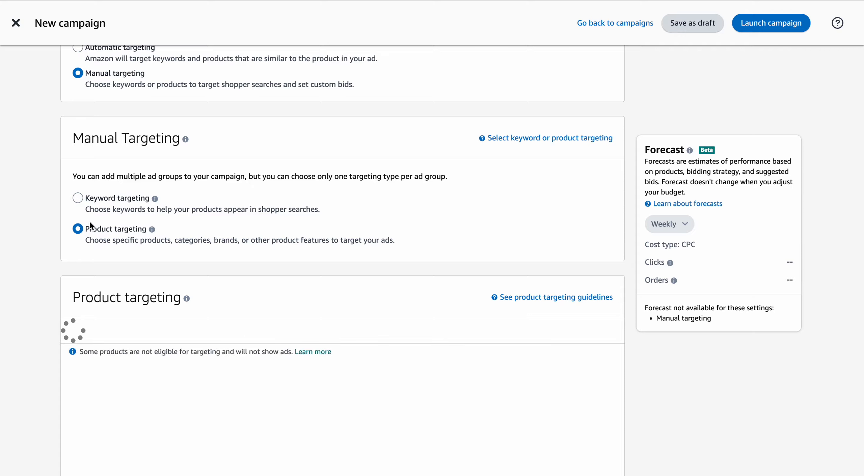
click(78, 198)
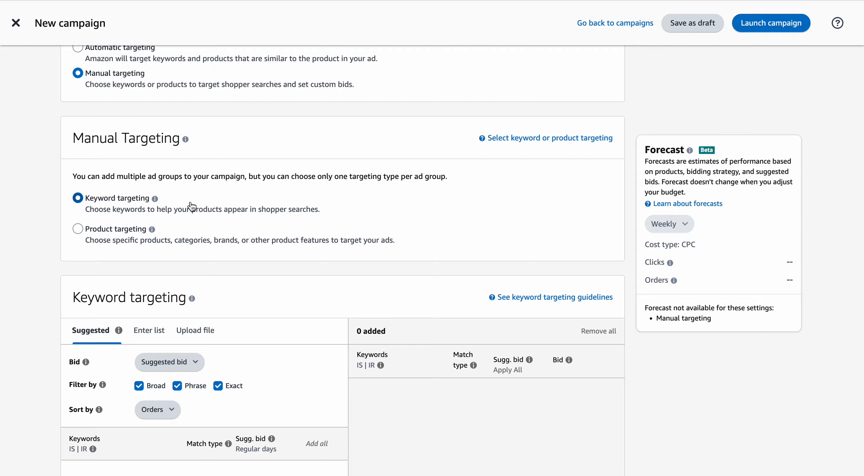
- Review the suggested keywords, and add "baby clothes" through a manually entered list with broad, phrase and exact match types
scroll(328, 243, down, 3)
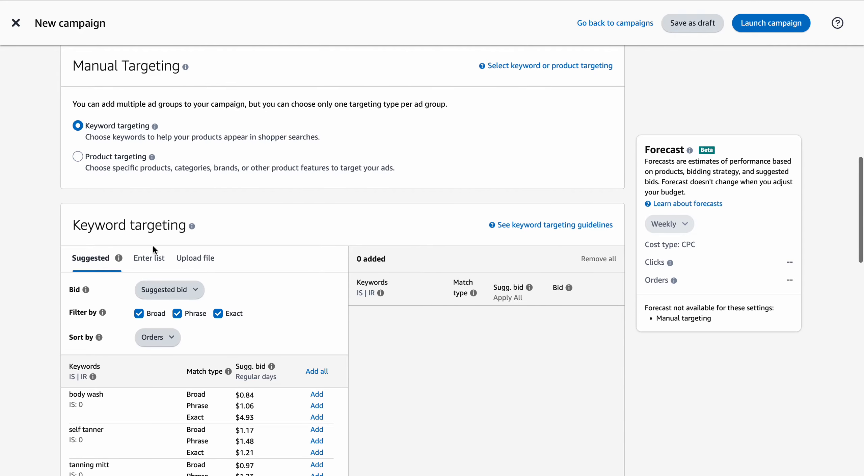
scroll(150, 260, down, 3)
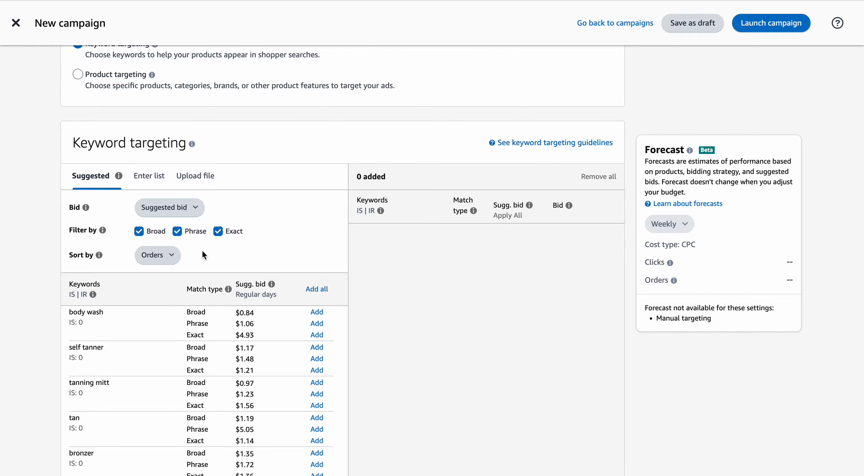
scroll(203, 255, down, 3)
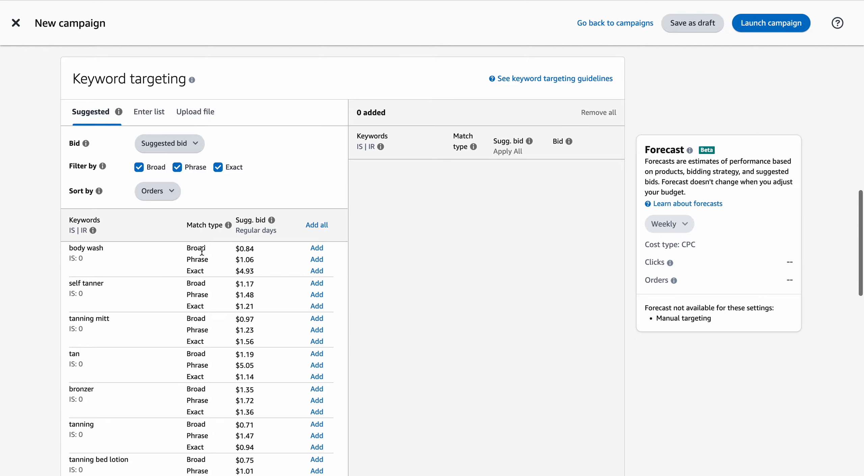
scroll(189, 312, down, 6)
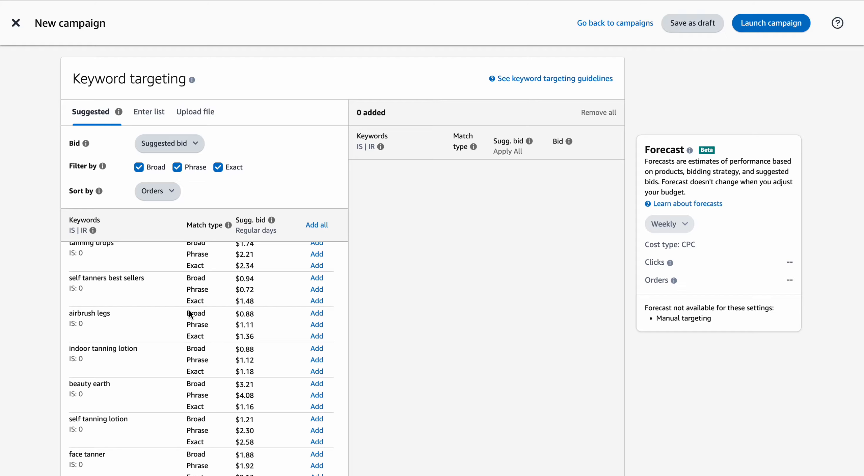
scroll(189, 310, up, 8)
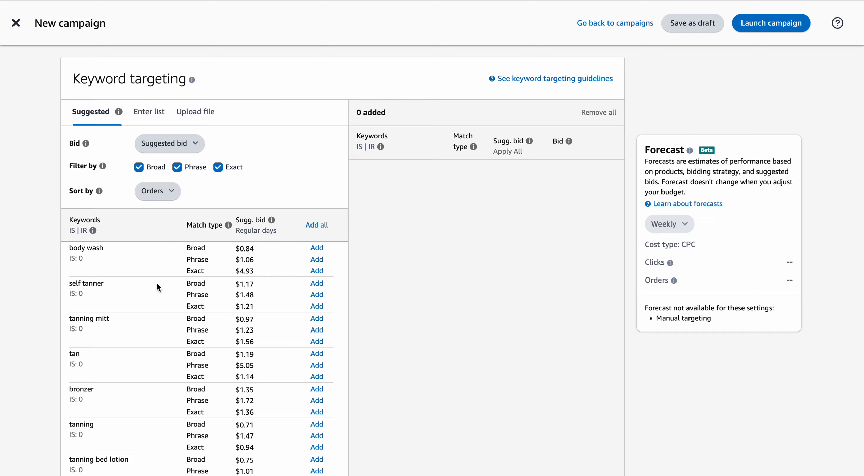
click(156, 118)
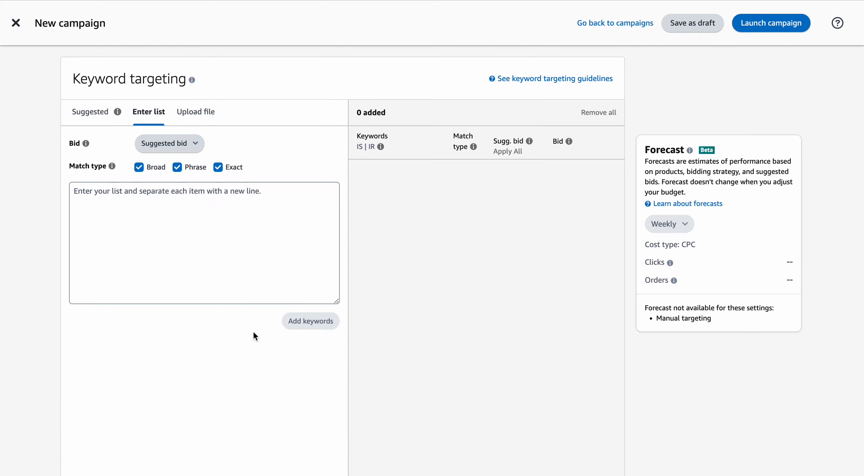
click(309, 326)
click(195, 203)
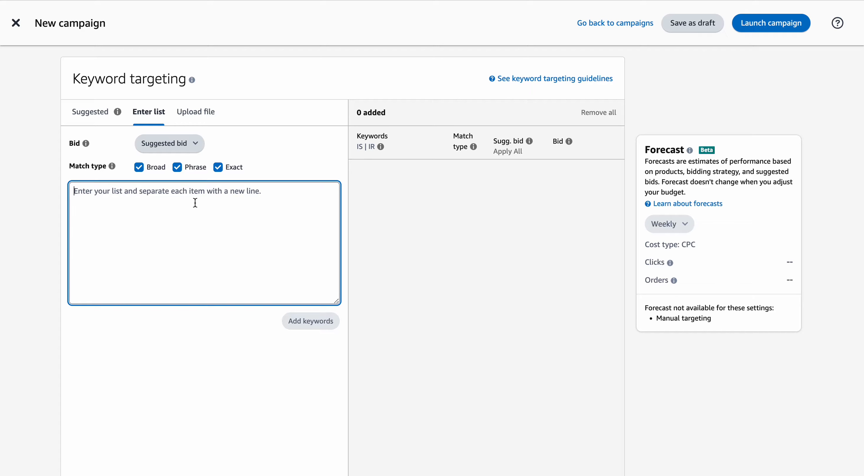
text(baby c)
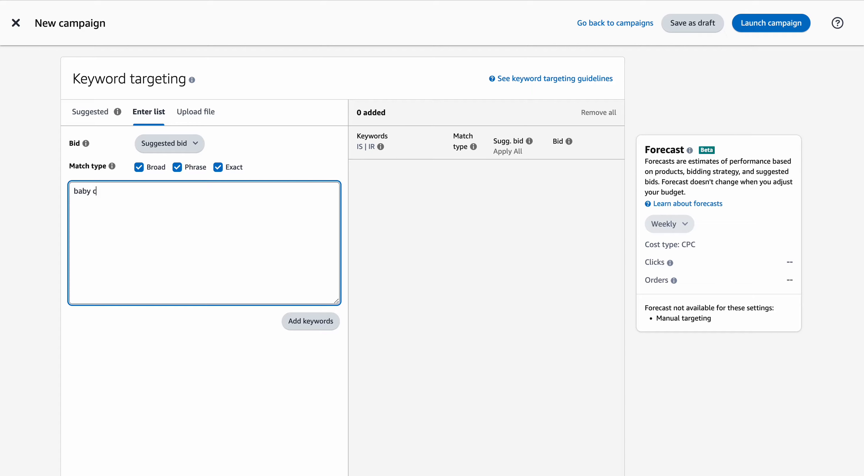
text(loth)
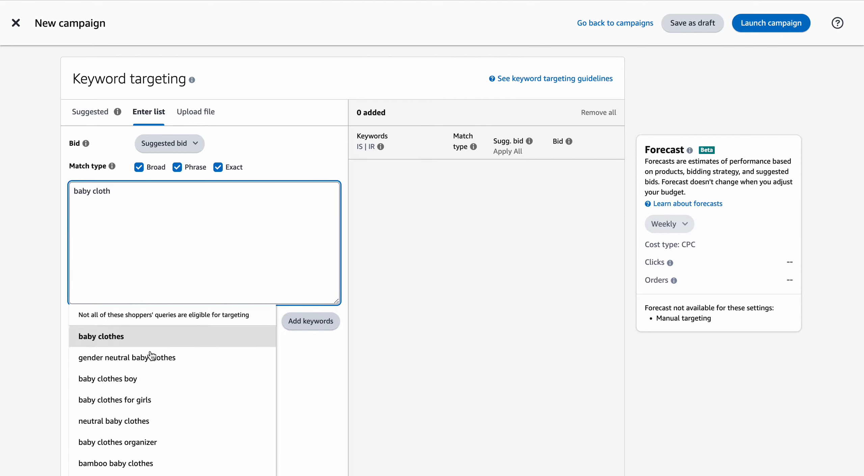
click(148, 343)
click(313, 329)
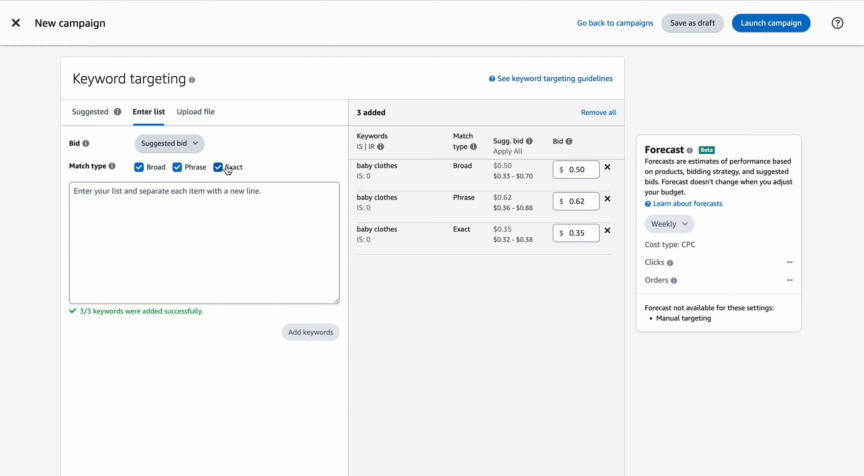
- Restrict the match type to exact and remove the phrase and broad "baby clothes" keywords from the added list
click(177, 167)
click(139, 168)
click(608, 201)
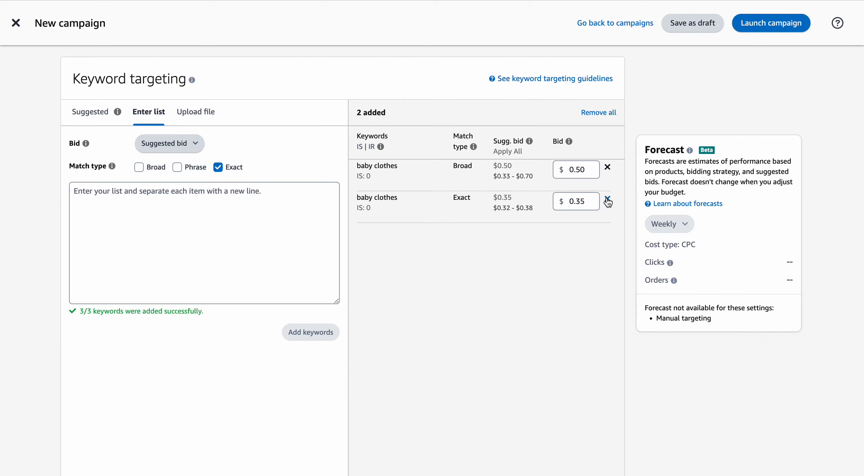
click(608, 168)
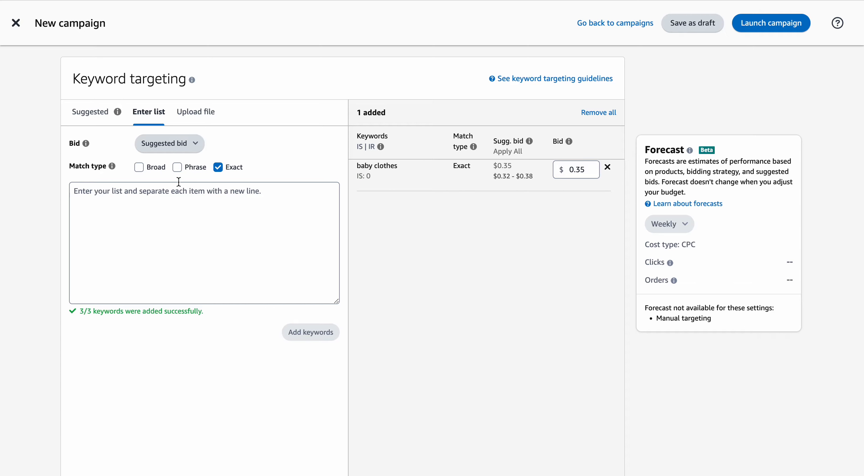
- Try different match type selections for new keywords, and leave broad, phrase and exact all selected
click(177, 168)
click(218, 167)
click(177, 167)
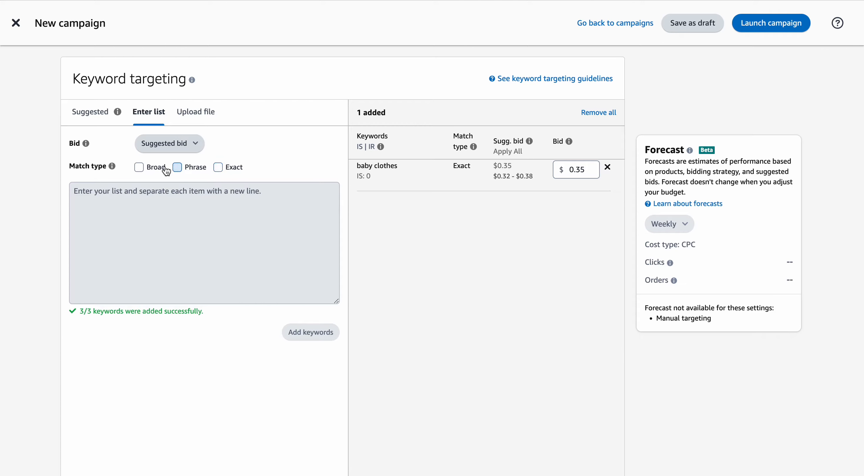
click(218, 167)
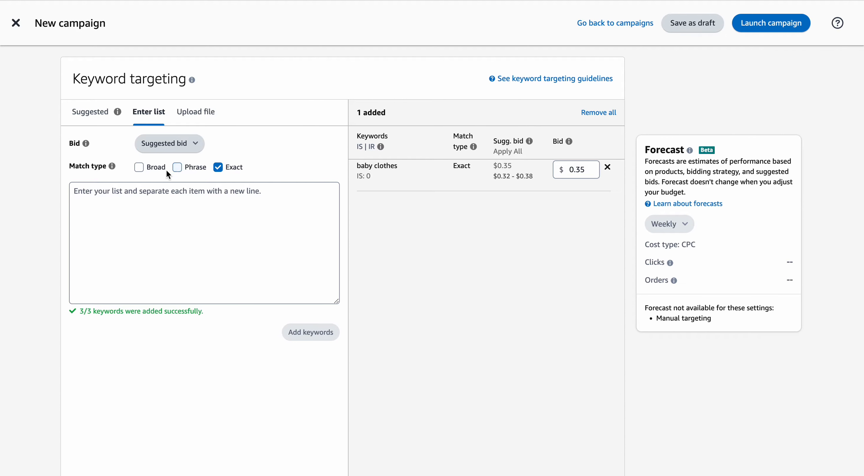
click(139, 167)
click(177, 167)
- Examine the campaign bidding strategy options and the campaign settings below them
scroll(341, 201, down, 10)
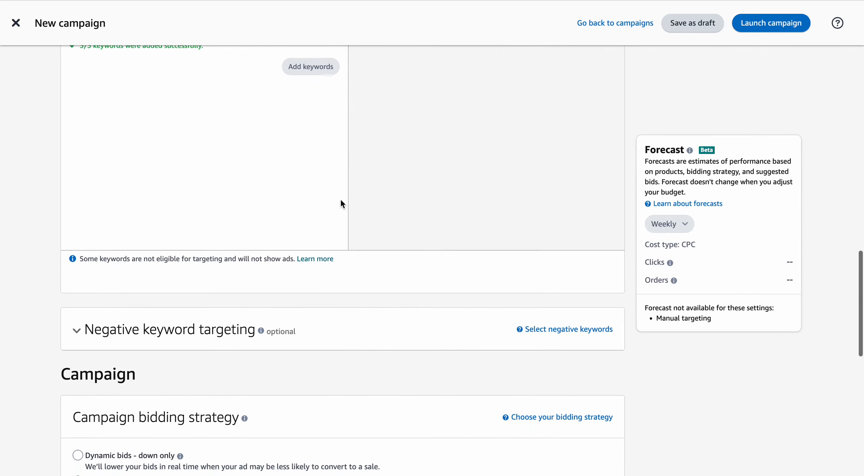
scroll(341, 200, down, 2)
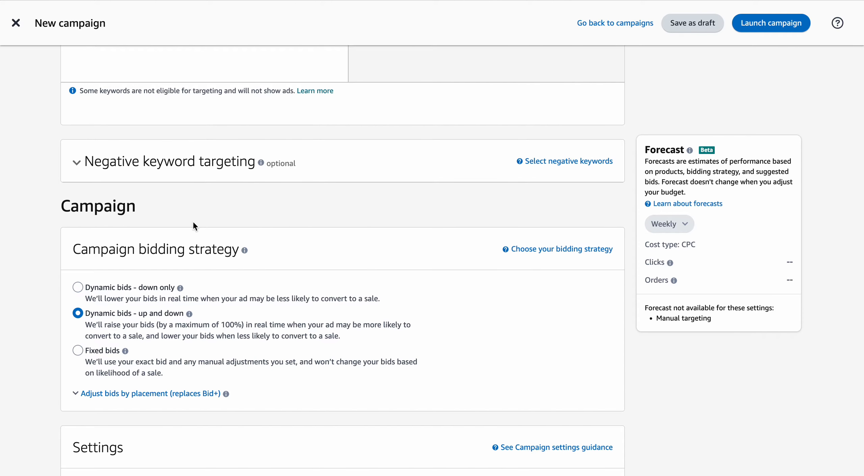
scroll(193, 222, down, 1)
scroll(193, 226, down, 1)
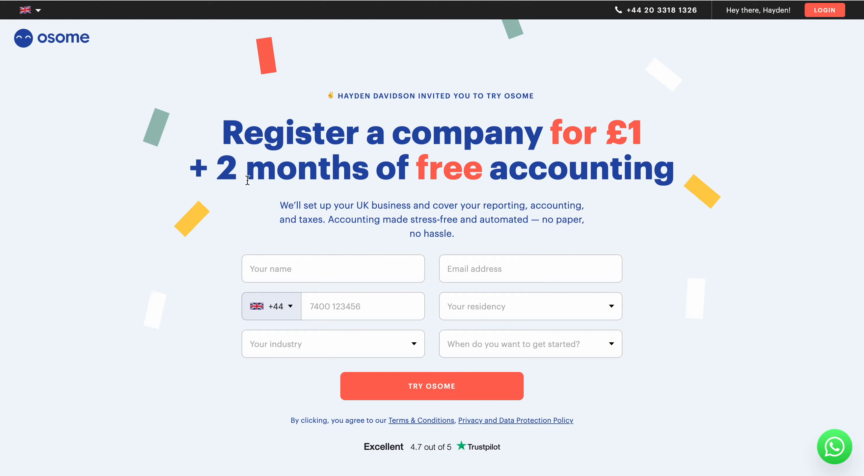
scroll(548, 178, down, 20)
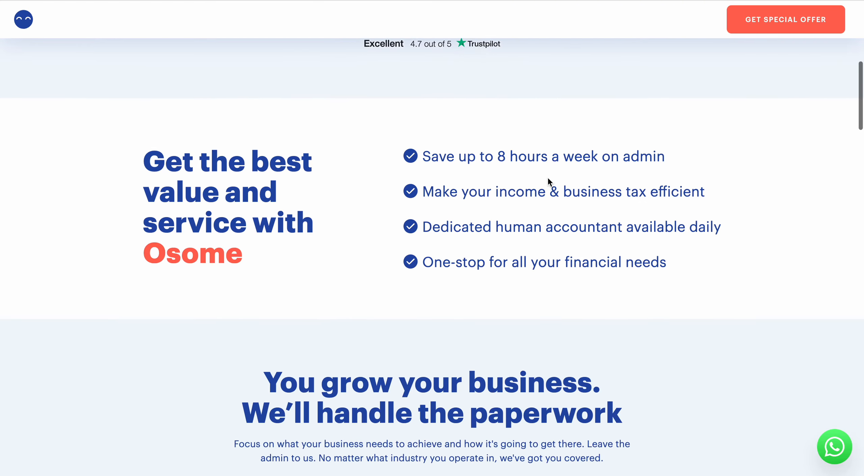
scroll(549, 183, up, 3)
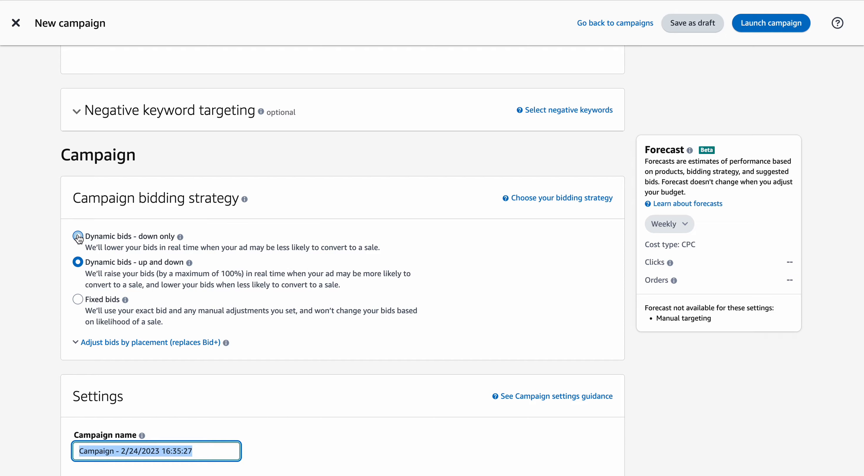
scroll(243, 231, up, 2)
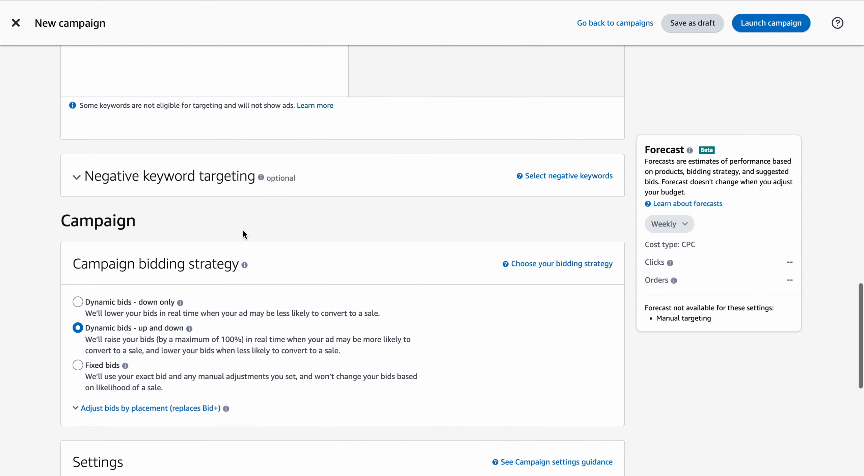
- Expand the optional negative keyword targeting section, examine its match types alongside the added keyword list, and collapse the section again
click(81, 179)
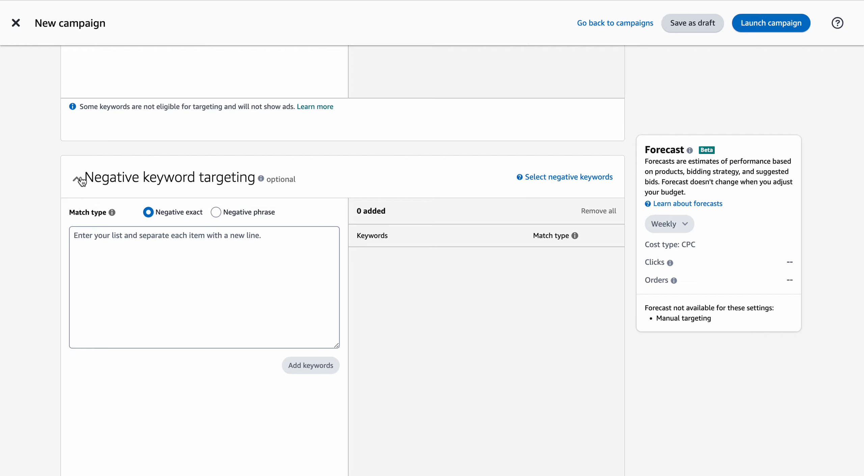
scroll(81, 182, up, 10)
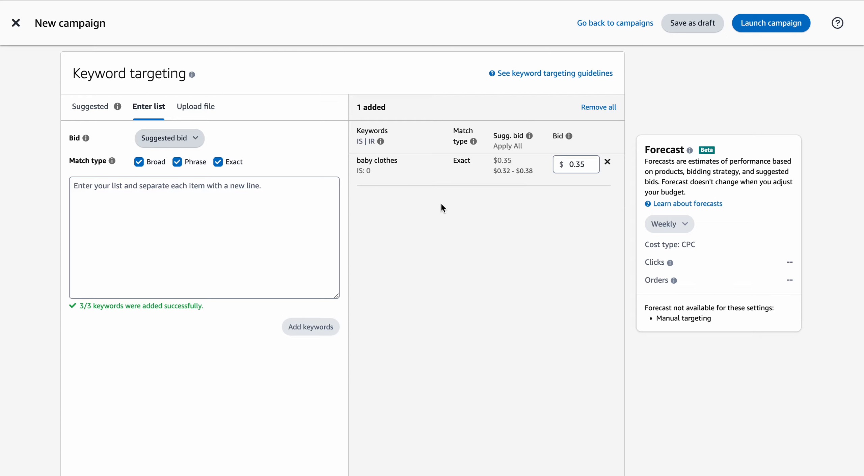
scroll(392, 205, down, 10)
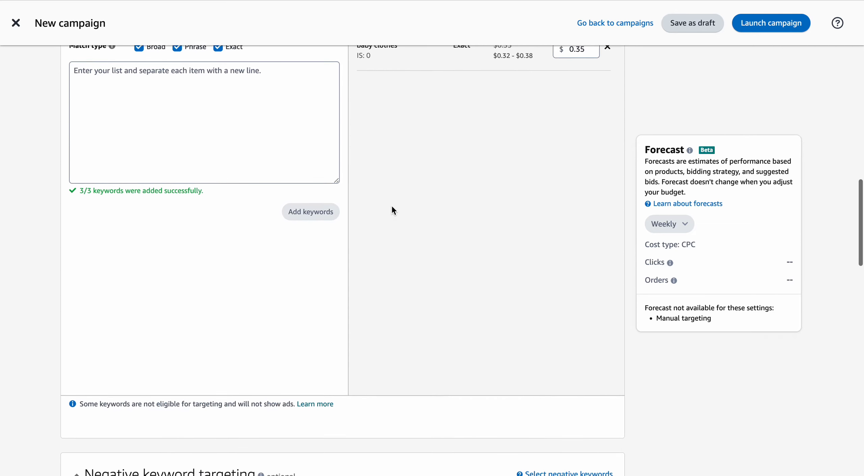
scroll(244, 196, up, 4)
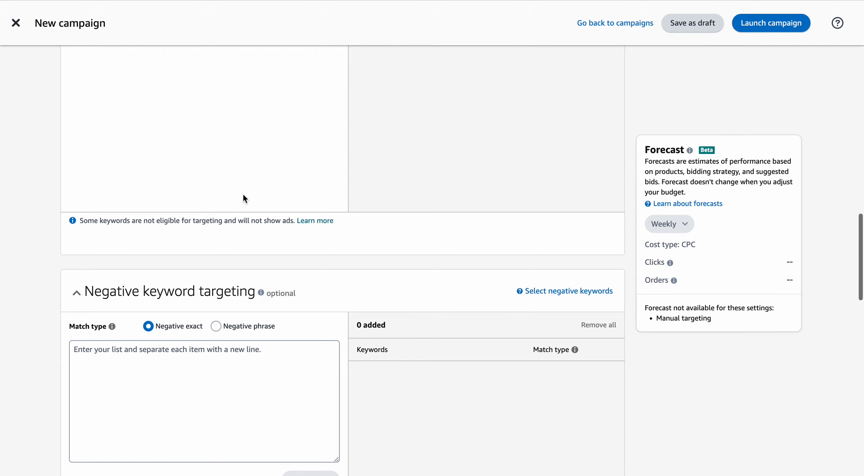
scroll(156, 280, down, 2)
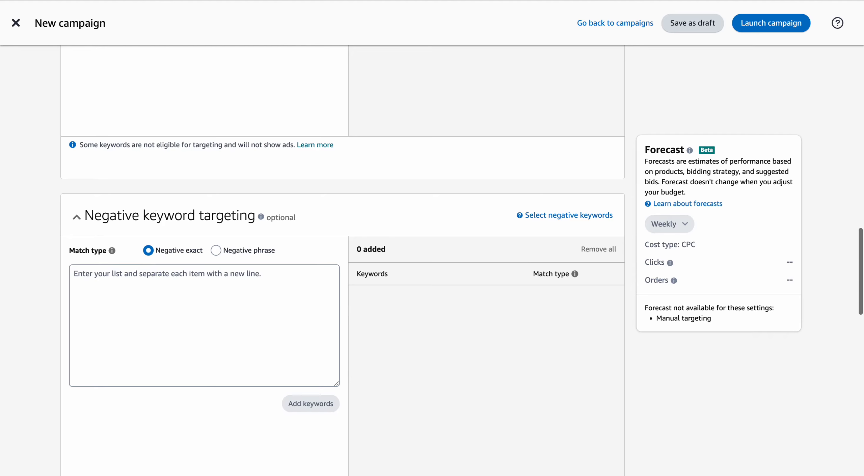
click(77, 217)
- Set the campaign bidding strategy to "Dynamic bids - down only" and view the information about that option
scroll(324, 216, down, 4)
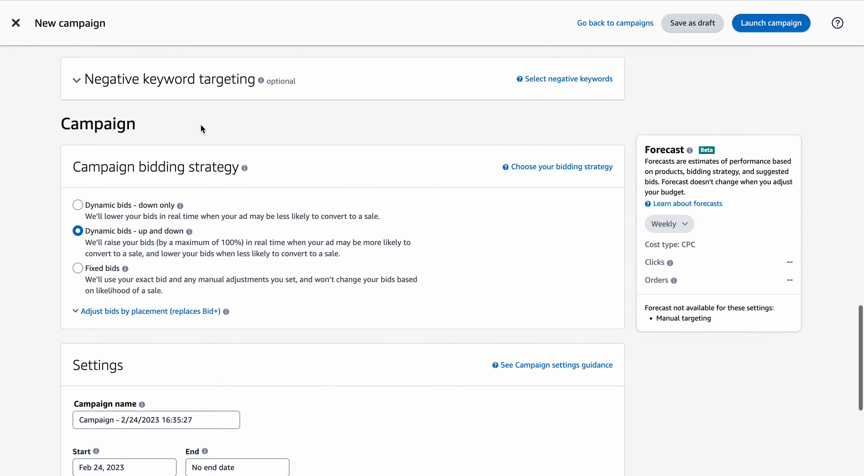
scroll(200, 123, down, 1)
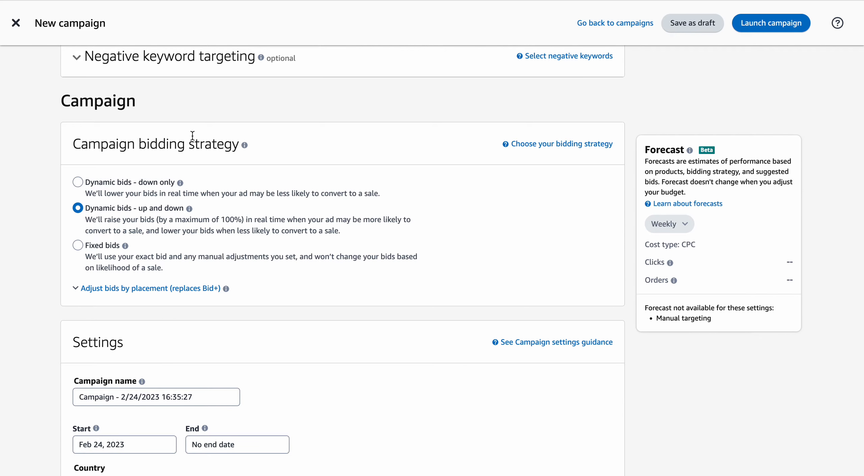
click(78, 182)
mouse_move(180, 182)
- Check the ad group name against the campaign name in the campaign settings
scroll(403, 223, down, 6)
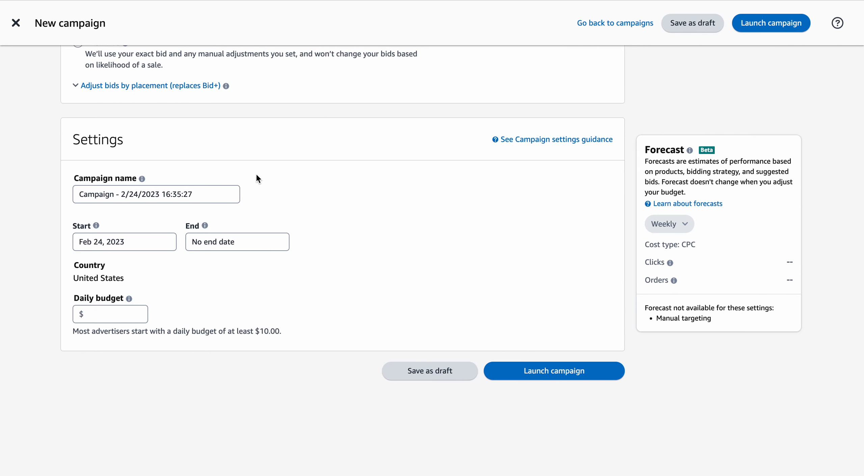
scroll(256, 173, up, 15)
scroll(256, 177, down, 1)
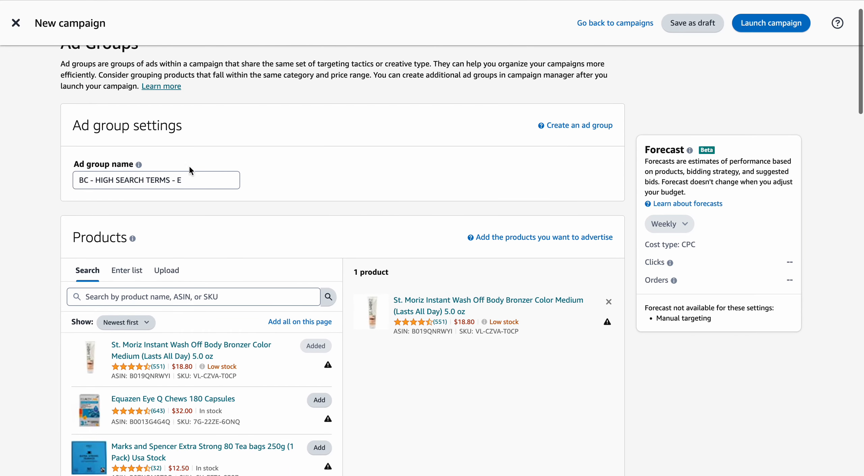
scroll(254, 178, down, 15)
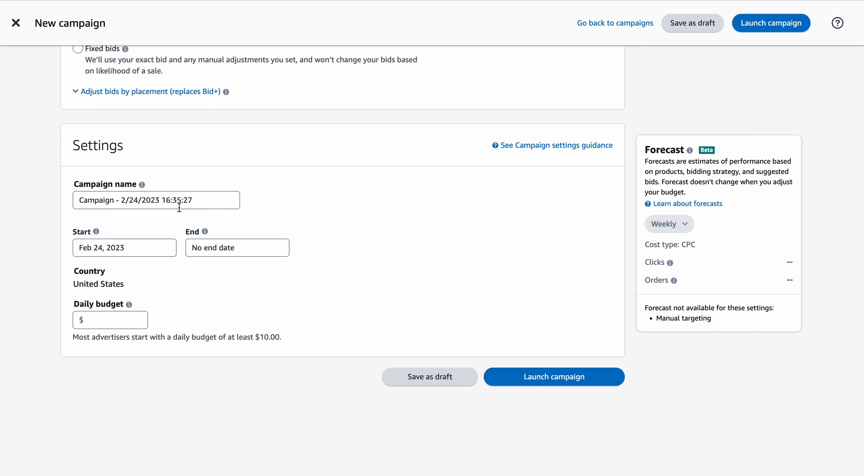
scroll(218, 196, down, 1)
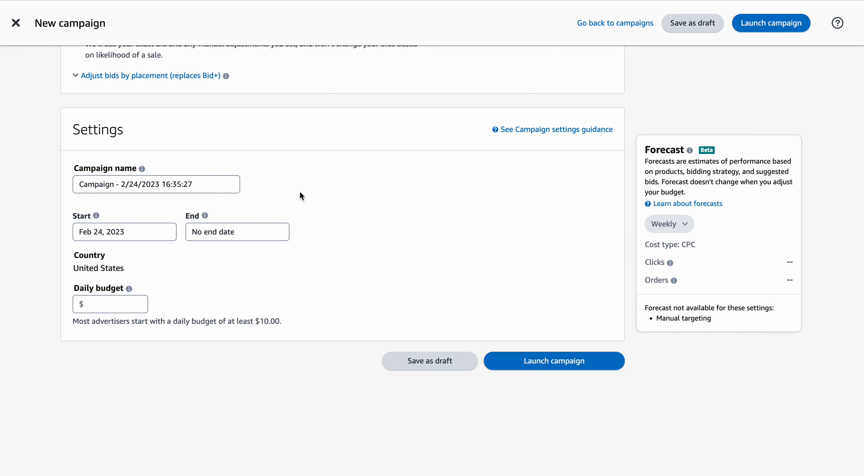
- Examine the campaign's start and end date calendars without picking dates, and look over the remaining settings and the bidding strategy
click(148, 233)
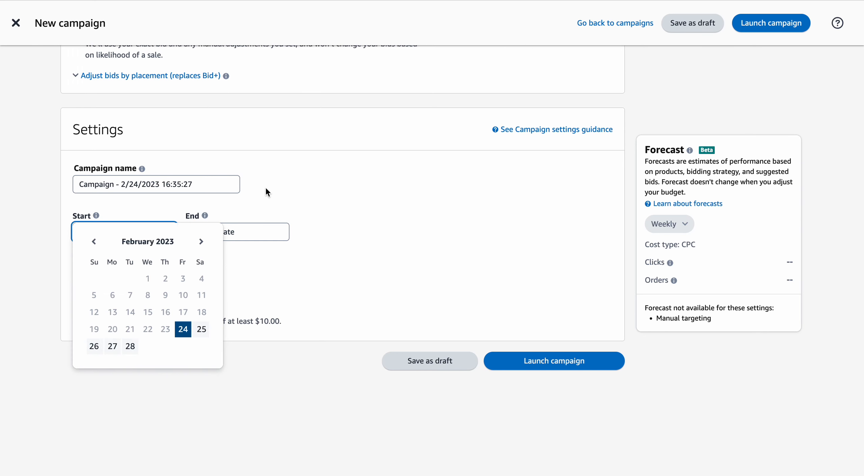
click(246, 232)
click(280, 195)
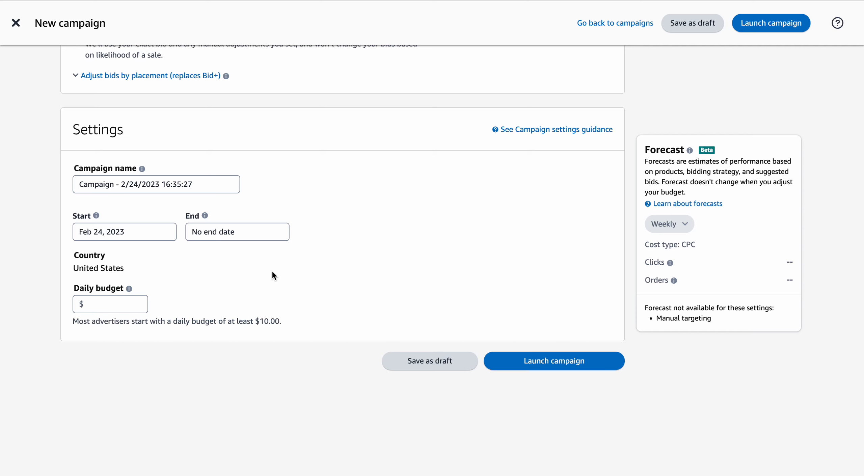
scroll(272, 268, down, 1)
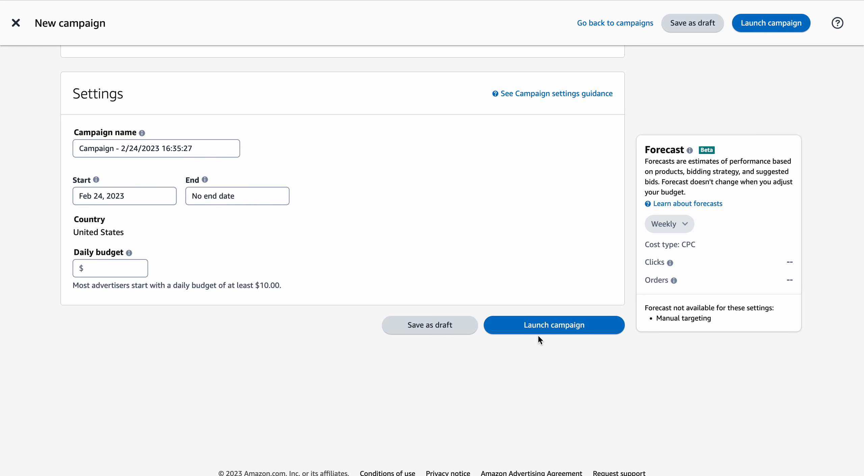
scroll(537, 334, up, 10)
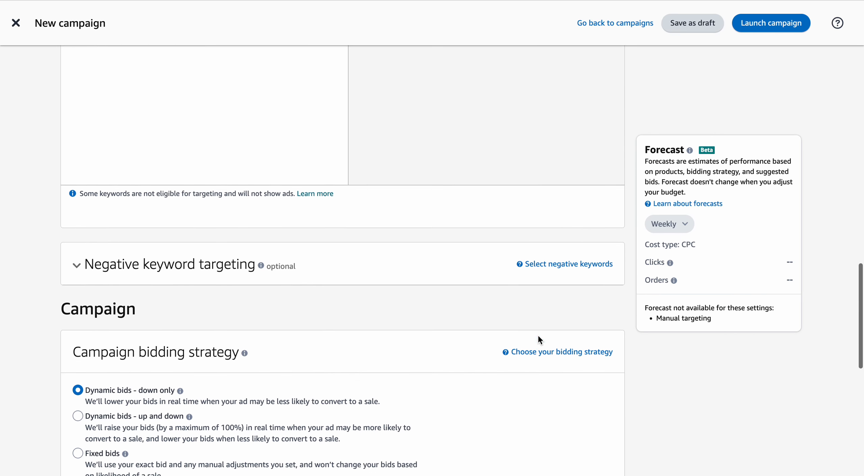
scroll(276, 288, down, 10)
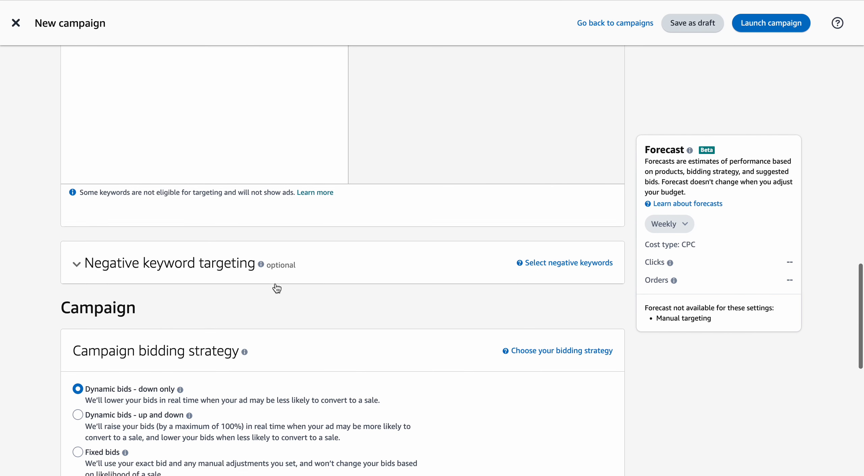